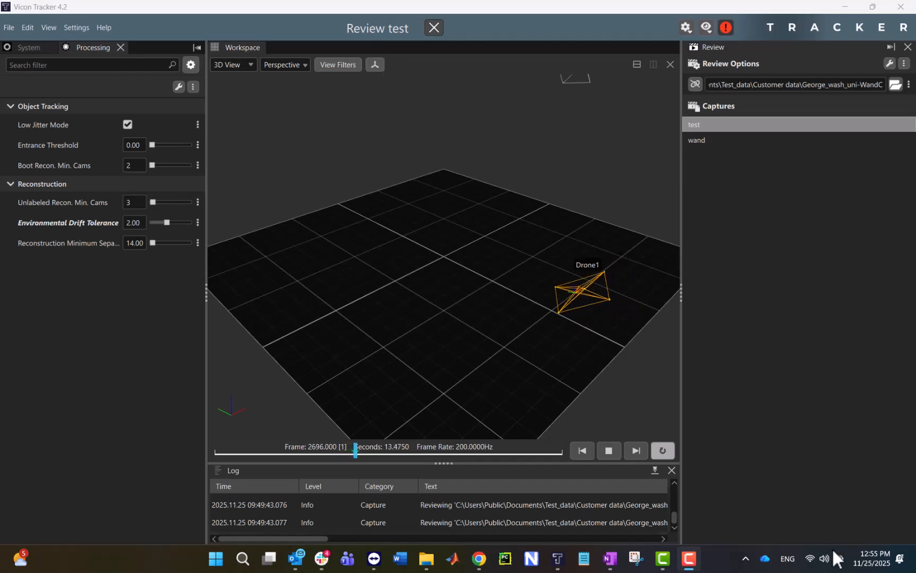
Open the adapter options of the Ethernet connection from the advanced network settings in Windows.
right_click(811, 560)
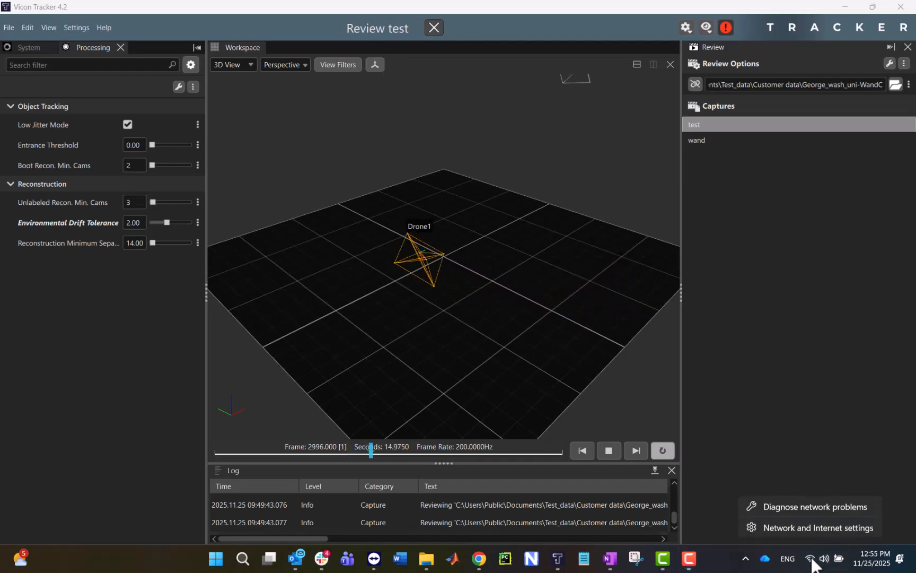
click(806, 527)
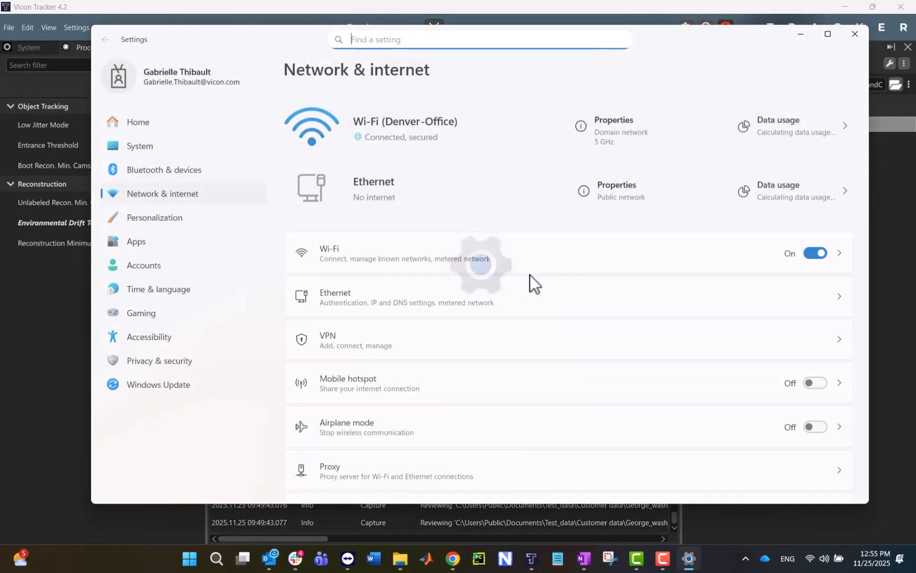
scroll(530, 274, down, 3)
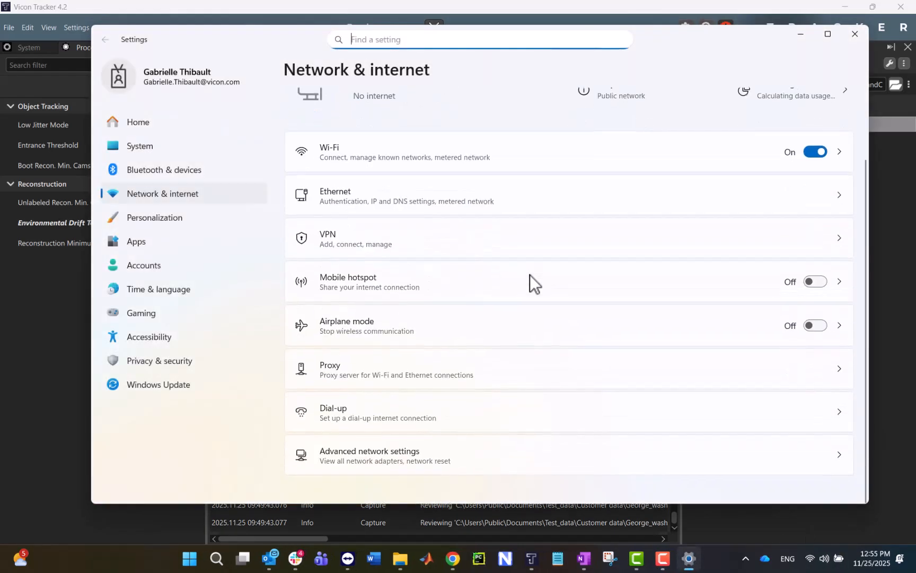
click(402, 460)
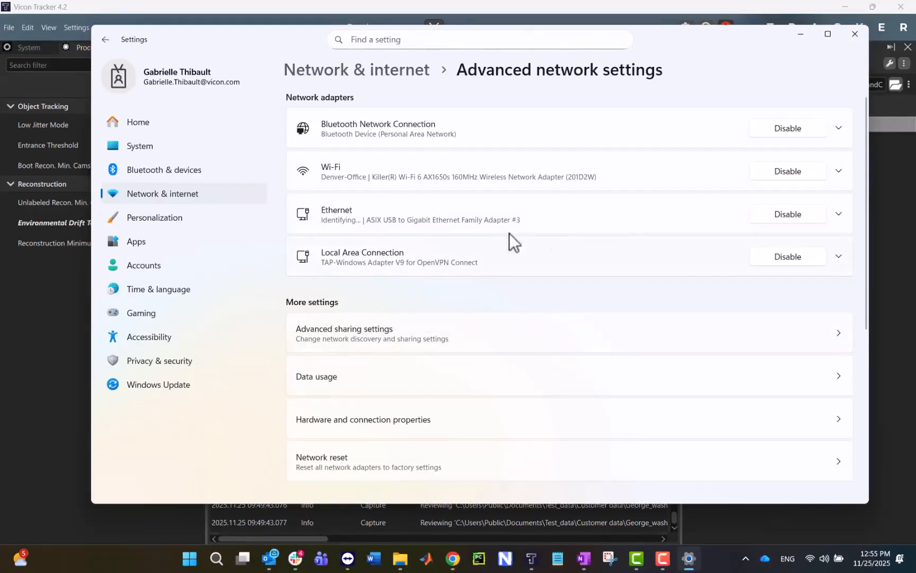
click(838, 215)
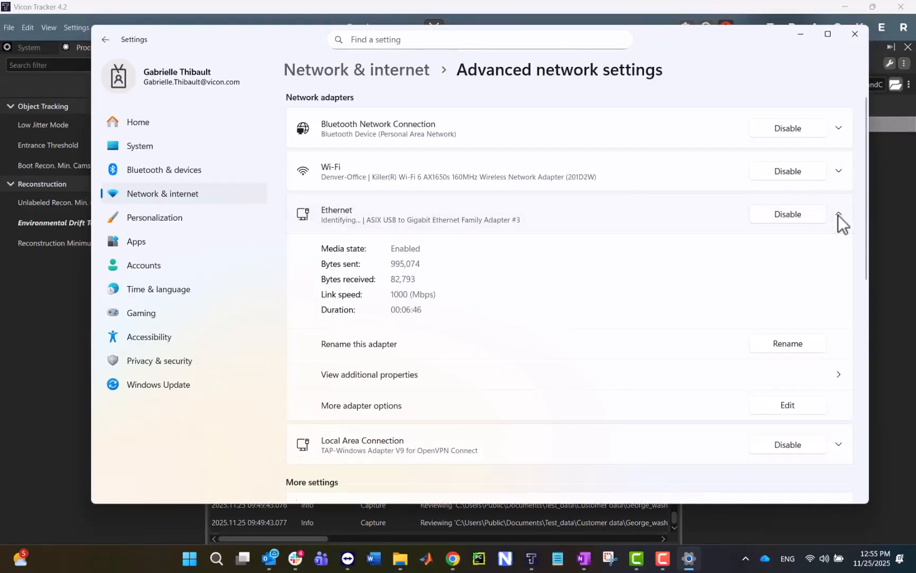
click(784, 407)
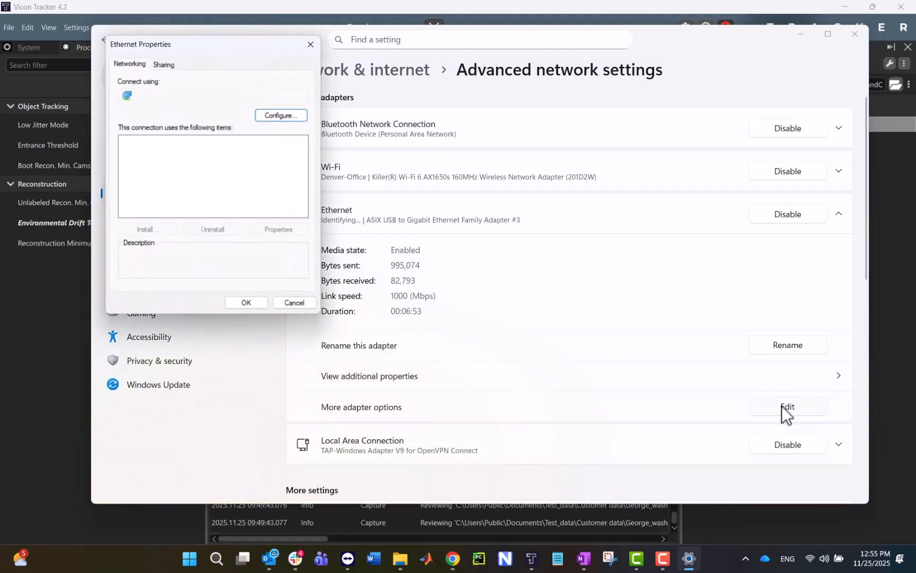
drag(221, 38, 526, 103)
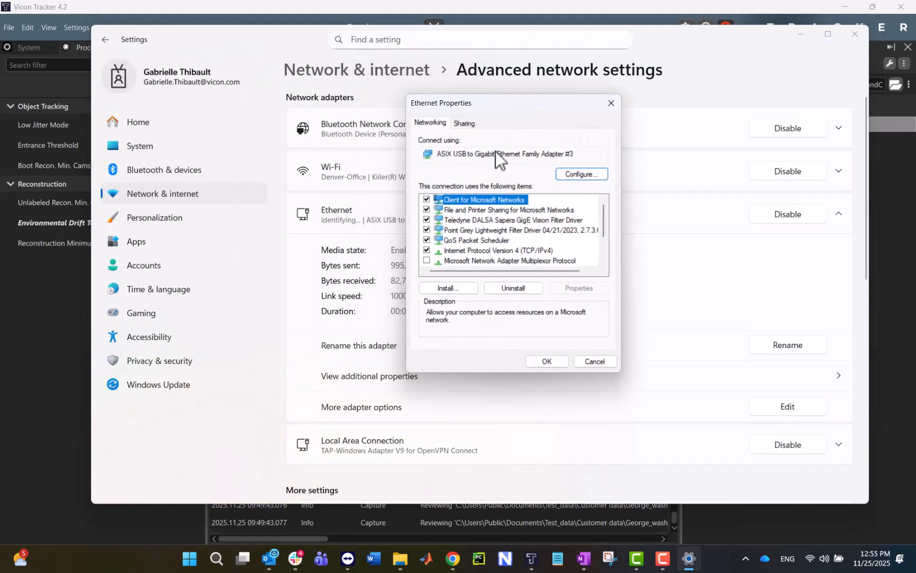
Give the Ethernet adapter's Internet Protocol Version 4 a static IP address of 10.10.10.2 with the default subnet mask.
click(473, 249)
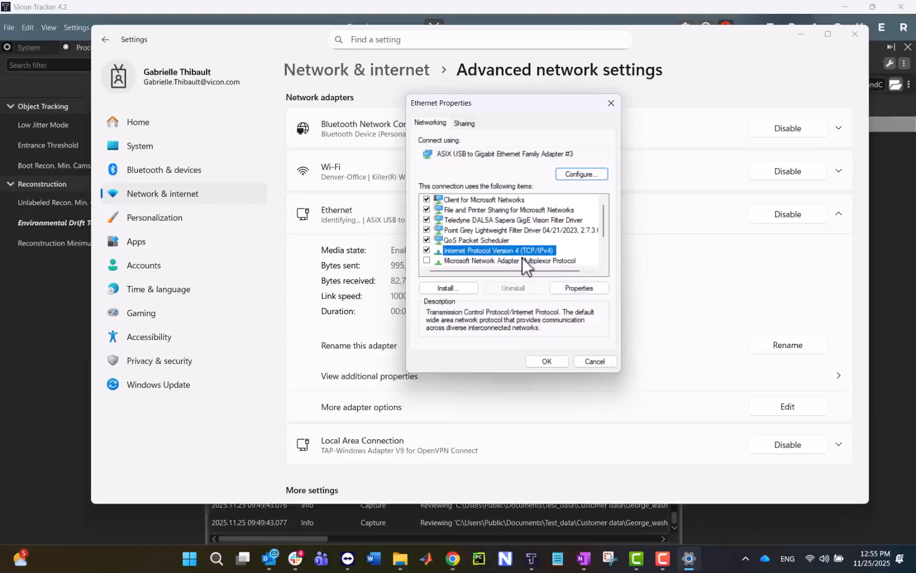
click(576, 289)
click(449, 236)
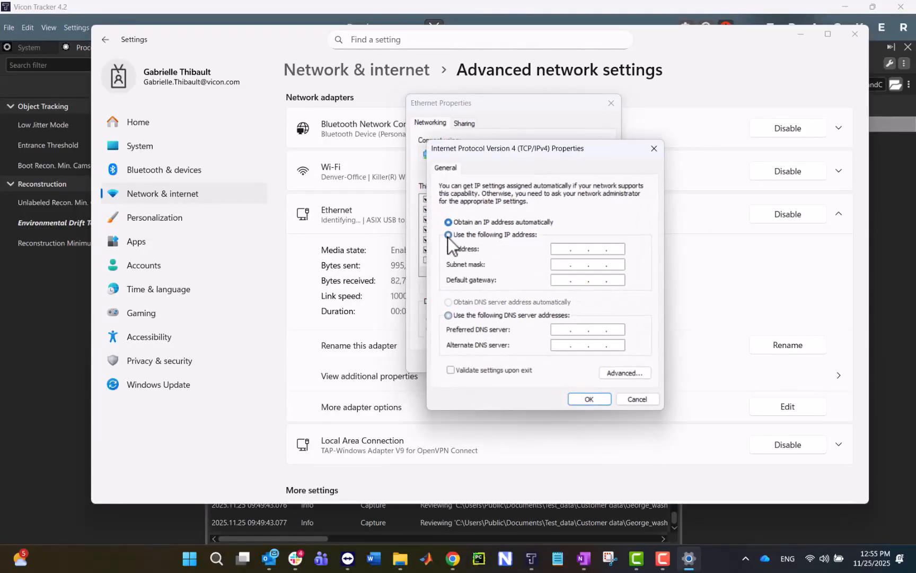
click(562, 253)
text(10.10.10.2)
click(560, 264)
click(591, 398)
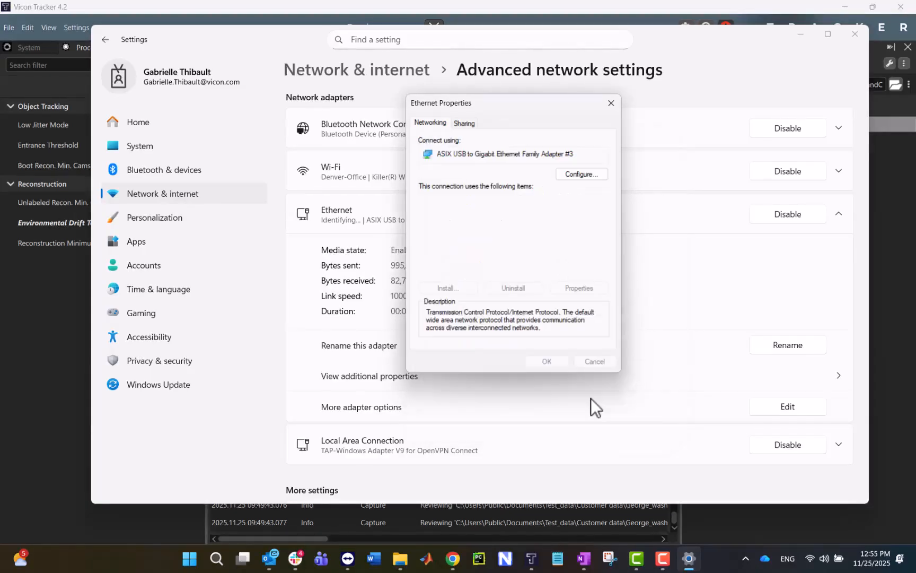
click(552, 360)
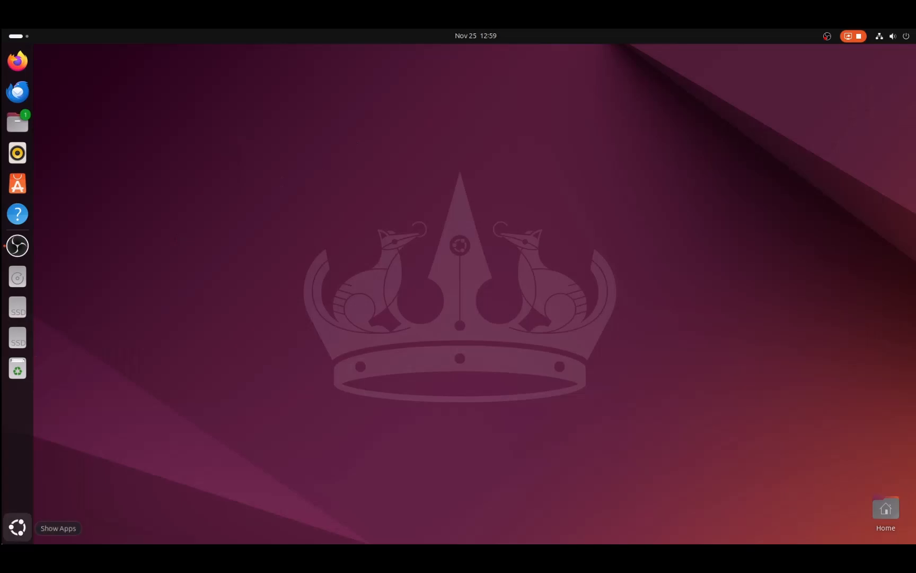
On the Ubuntu computer, open the IPv4 settings of the wired connection enp179s0f0.
click(18, 526)
click(618, 324)
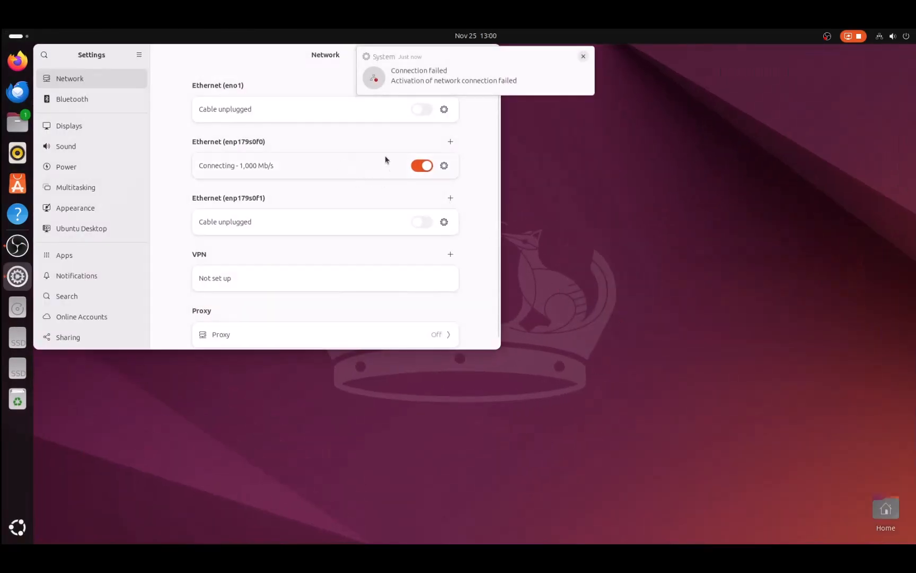
click(448, 170)
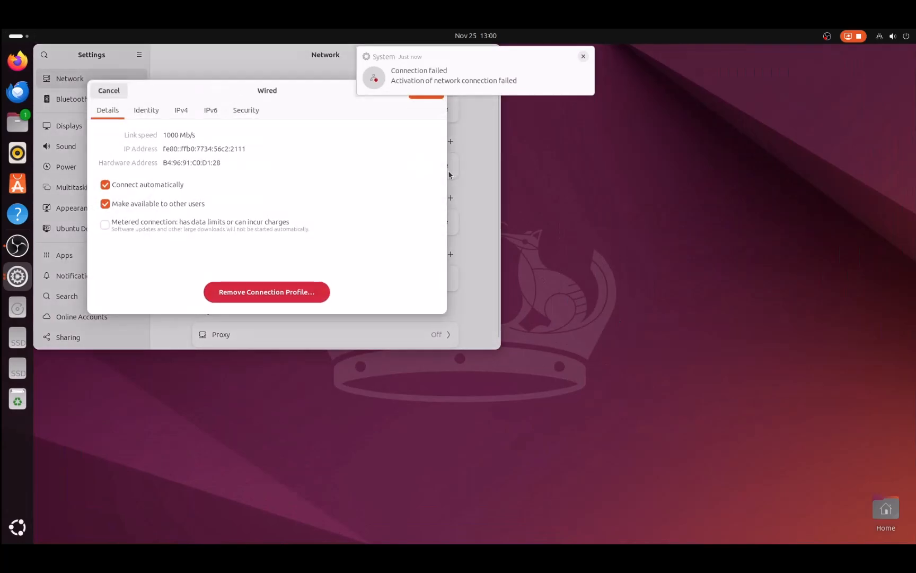
click(181, 111)
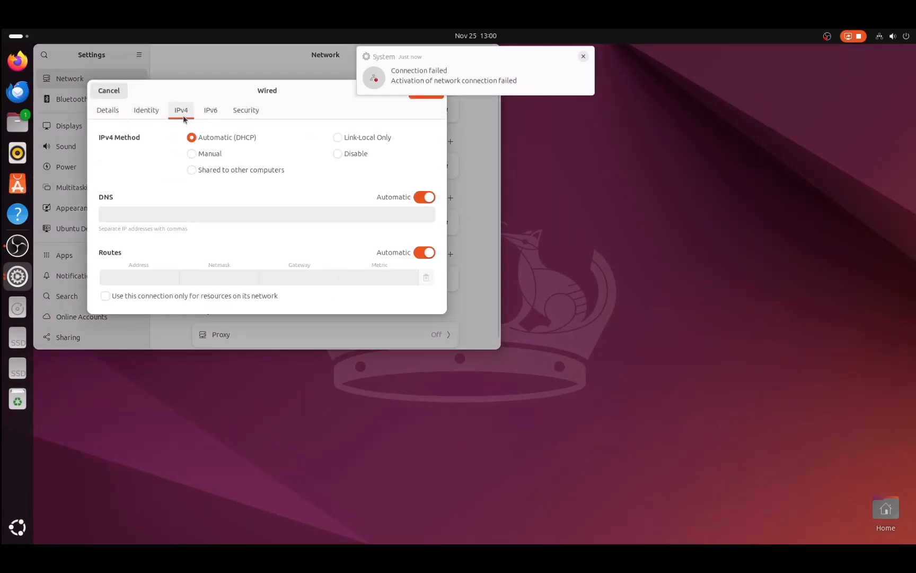
Set the IPv4 method to Manual with address 10.10.10.1 and netmask 255.0.0.0, and apply it.
click(191, 153)
click(141, 223)
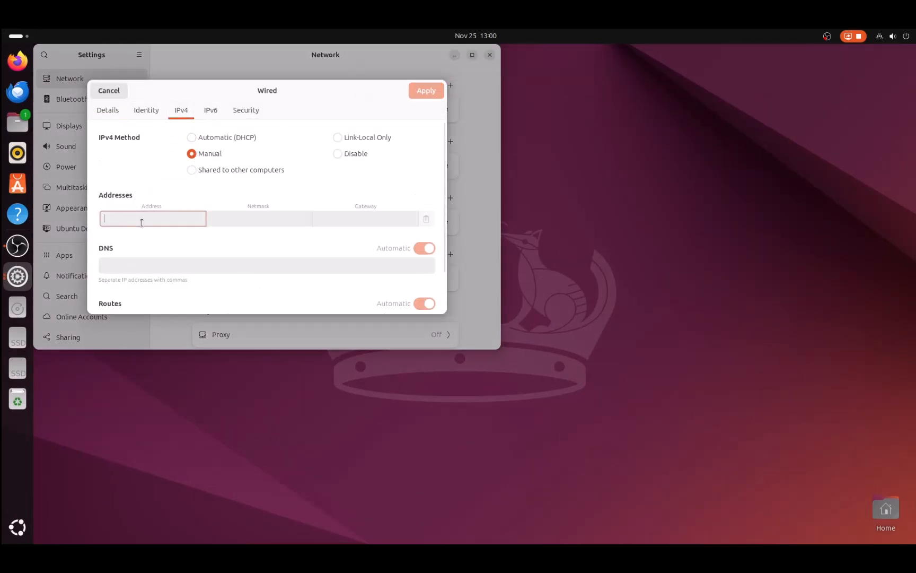
text(10.10.10.1)
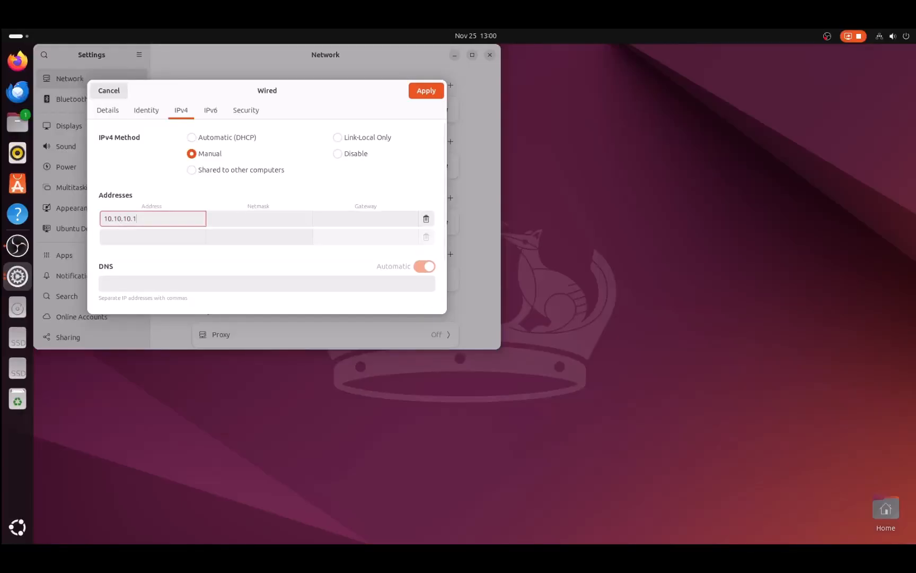
click(250, 224)
text(2)
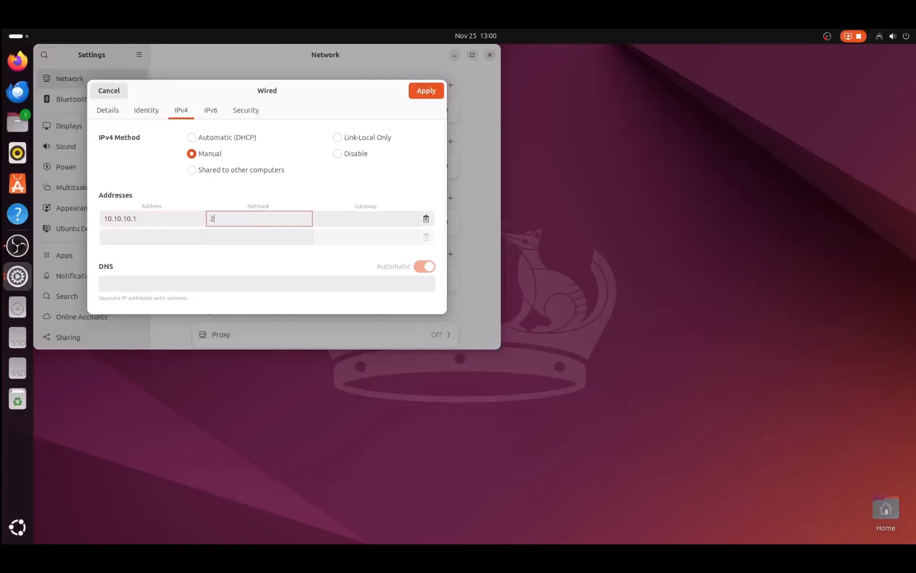
text(55.0.0)
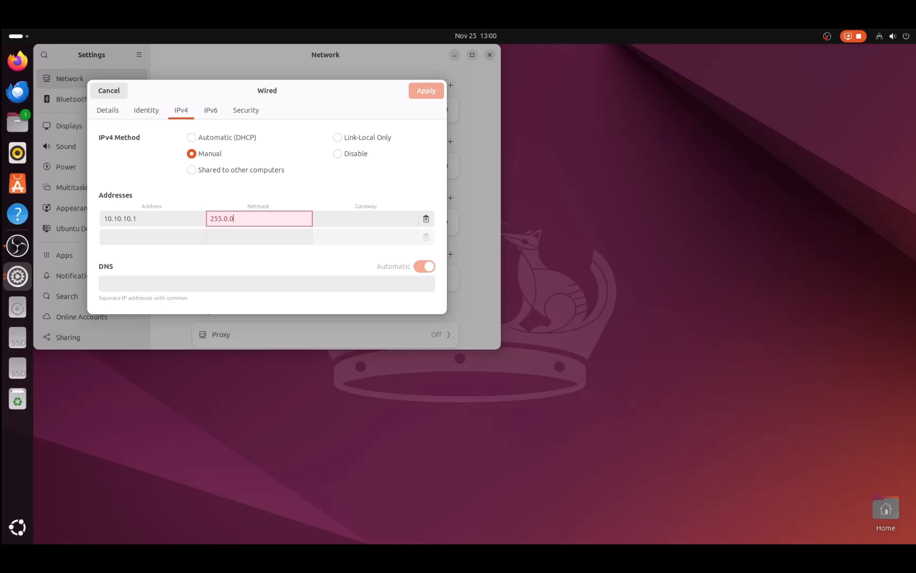
text(.0)
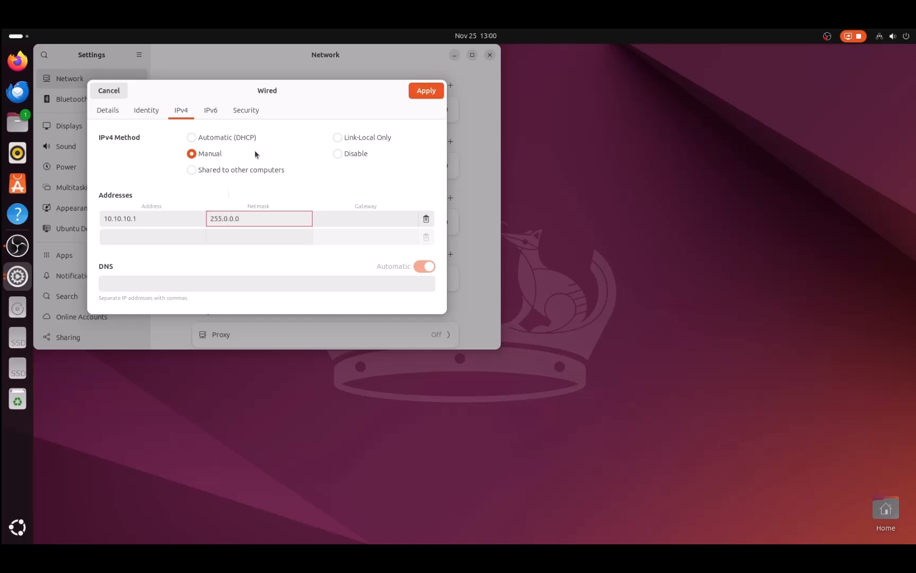
click(422, 93)
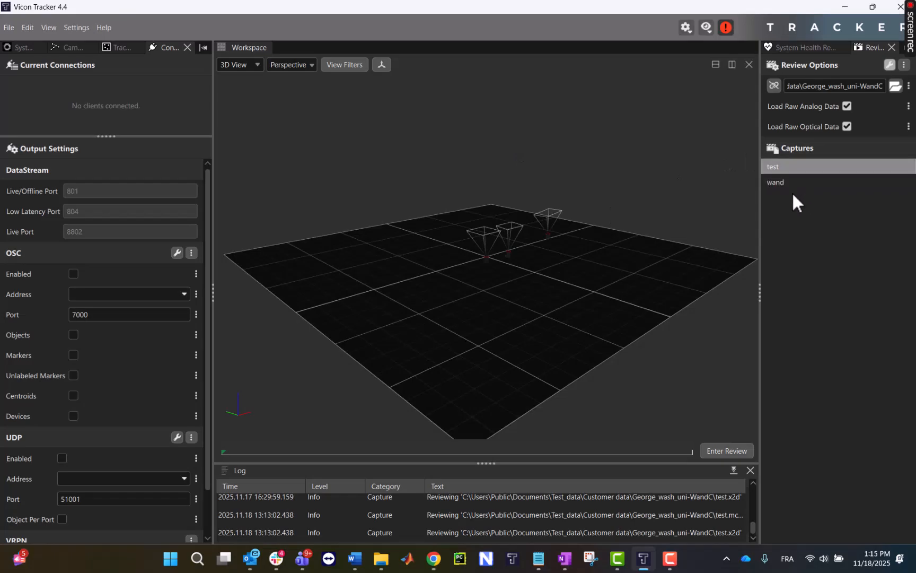
Switch to Vicon Tracker, load the test capture for review, play it back, and check that the Connections view is enabled.
double_click(773, 166)
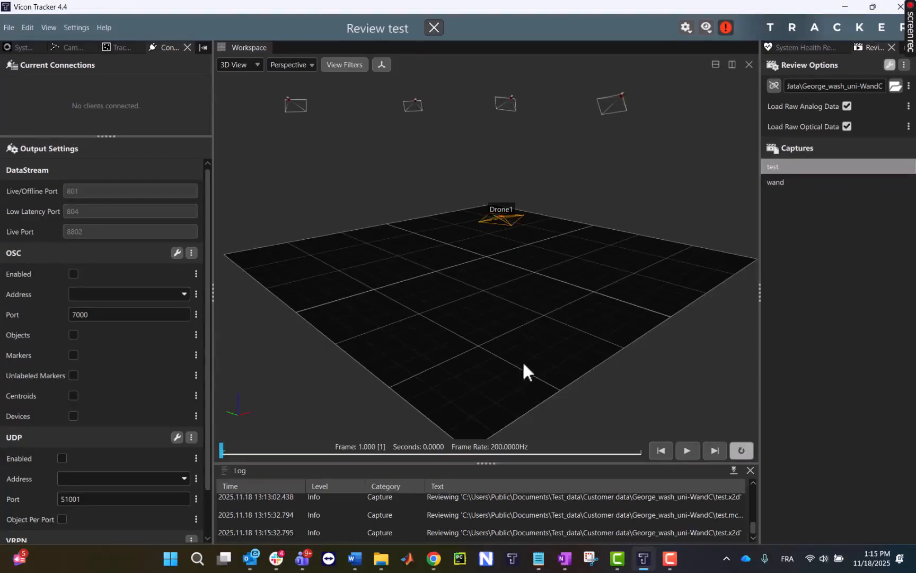
click(689, 450)
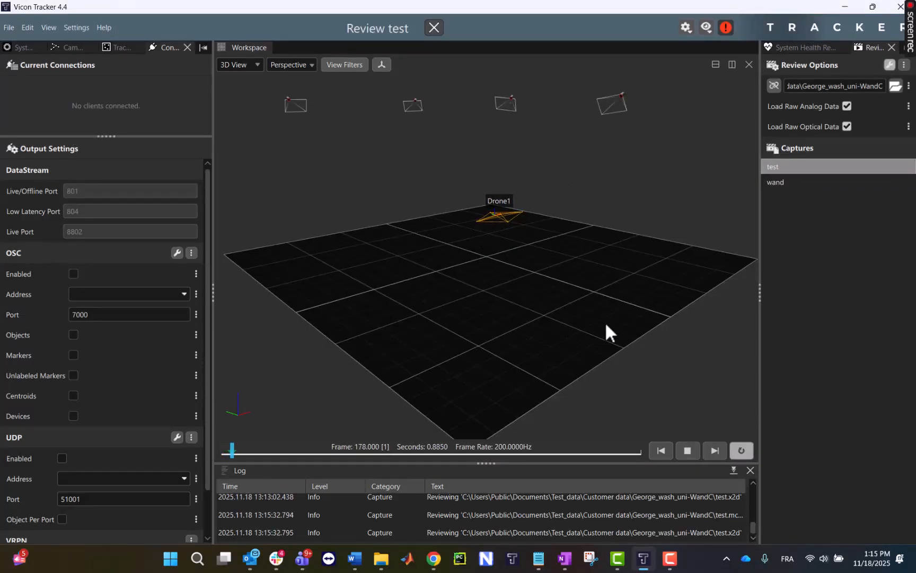
click(49, 27)
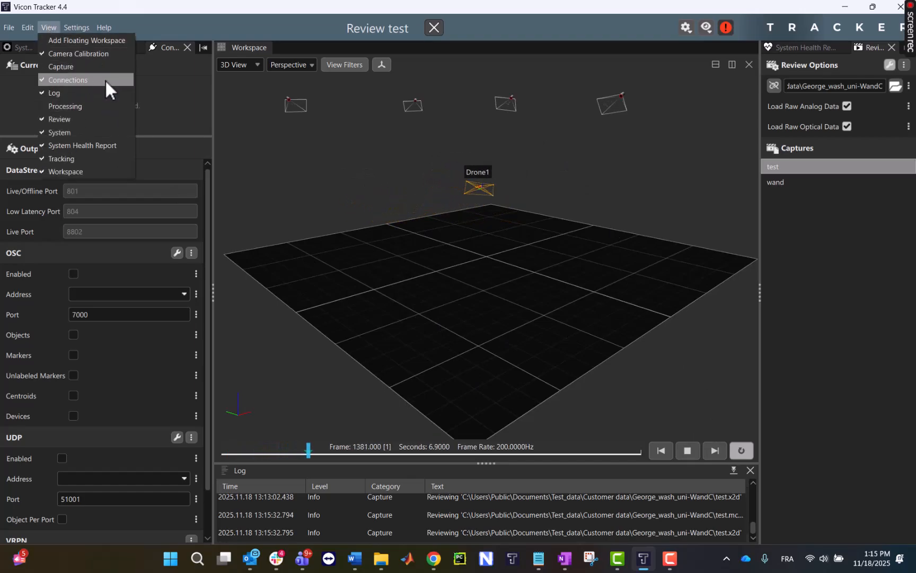
click(168, 81)
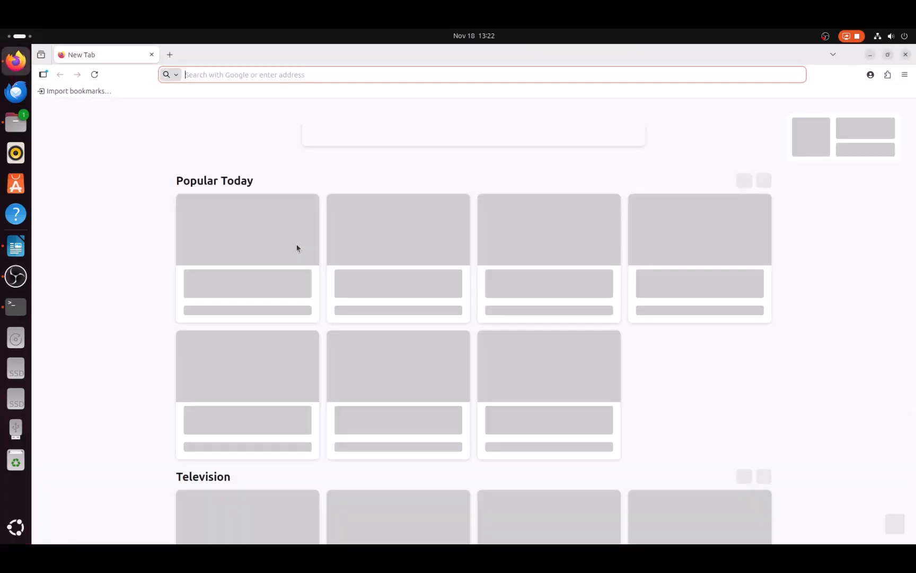
In Firefox on the Ubuntu computer, search the web for "vicon download" and open Vicon's software downloads page.
text(vicon download)
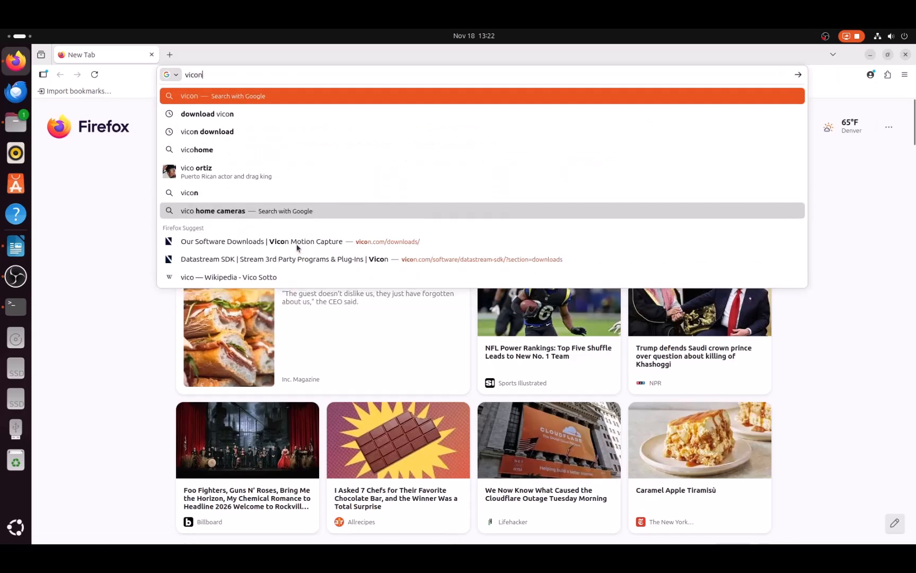
key(Return)
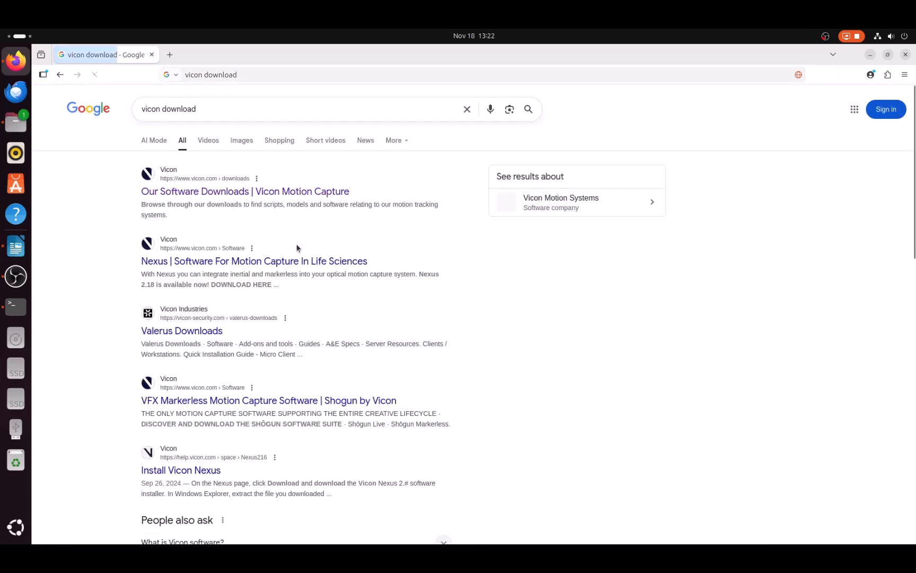
scroll(371, 255, down, 2)
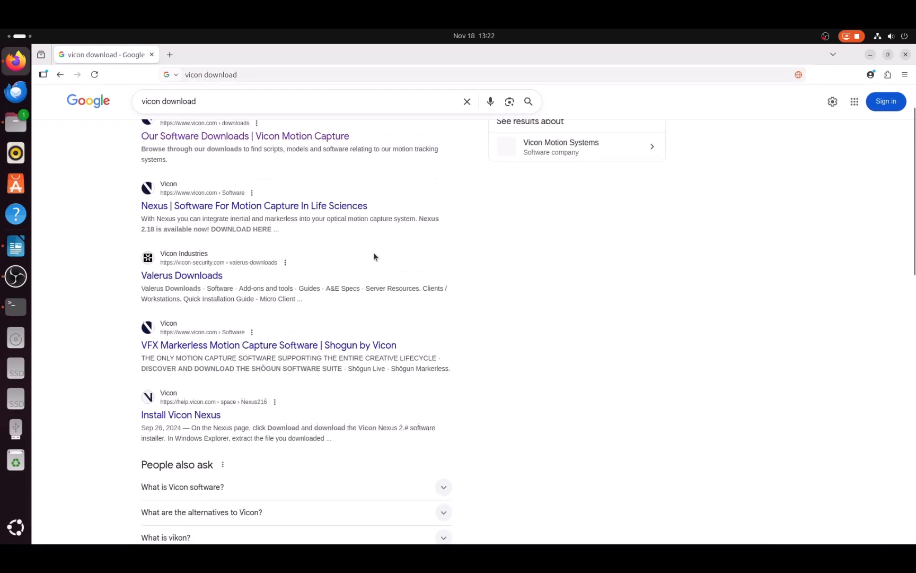
click(344, 135)
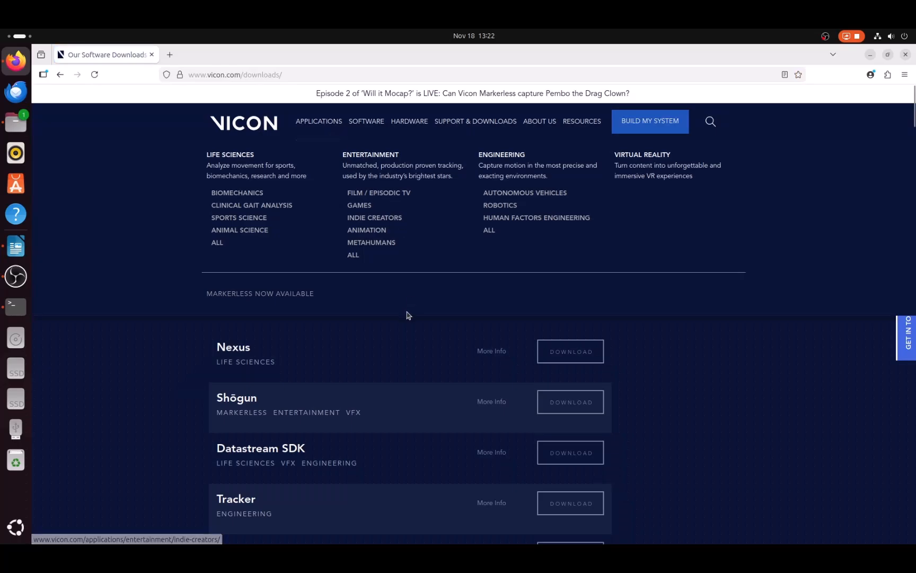
Search the Vicon downloads for "sdk" and open the Datastream SDK product page.
click(354, 235)
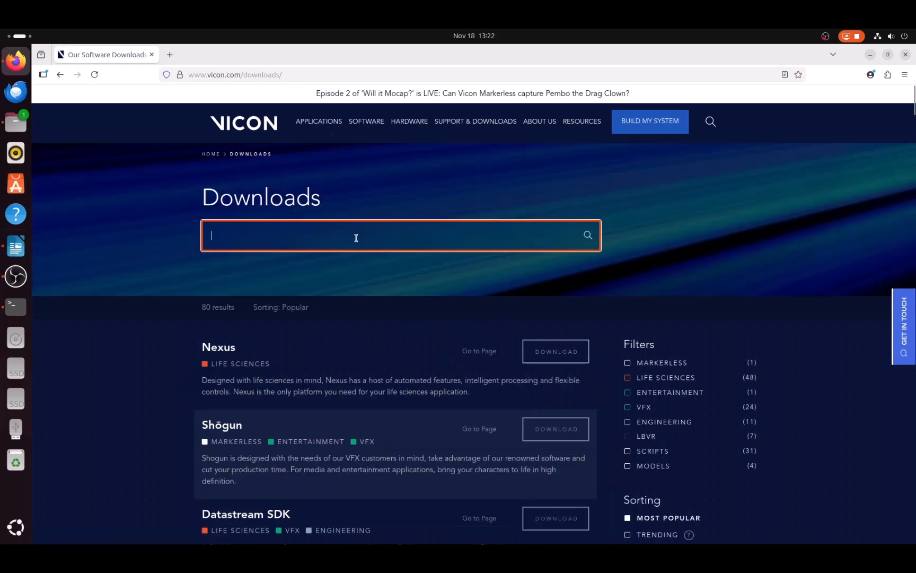
text(sdk)
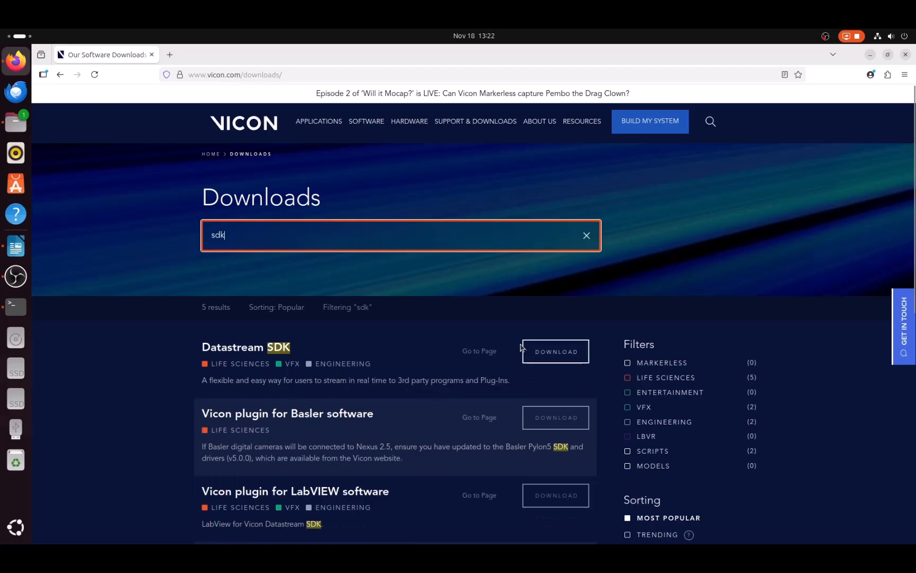
click(469, 352)
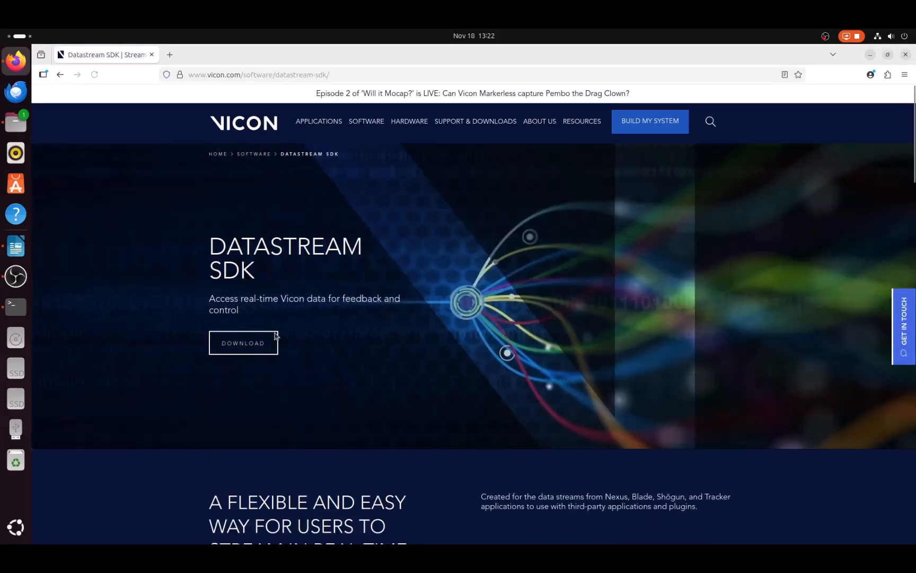
Download Datastream SDK 1.12.0 from its downloads section and minimize the browser.
click(253, 343)
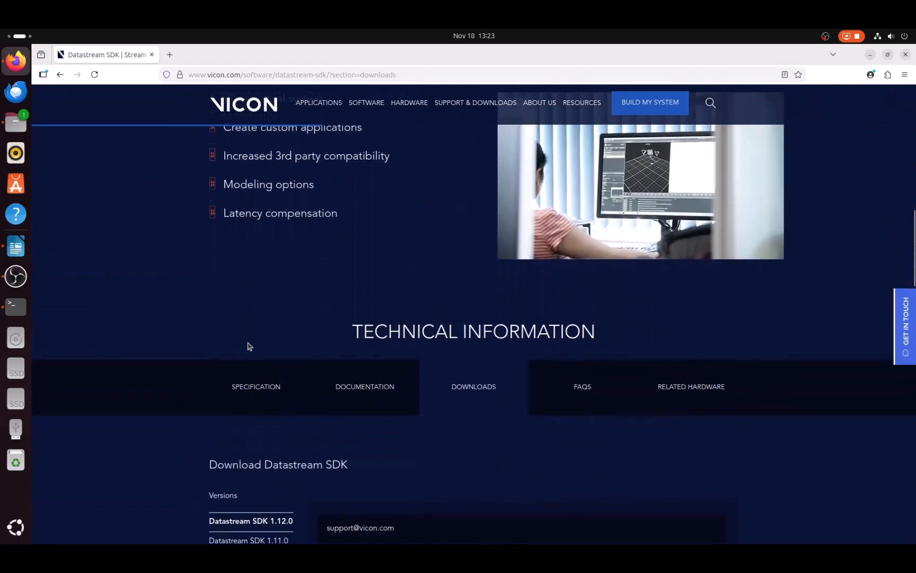
scroll(250, 346, down, 3)
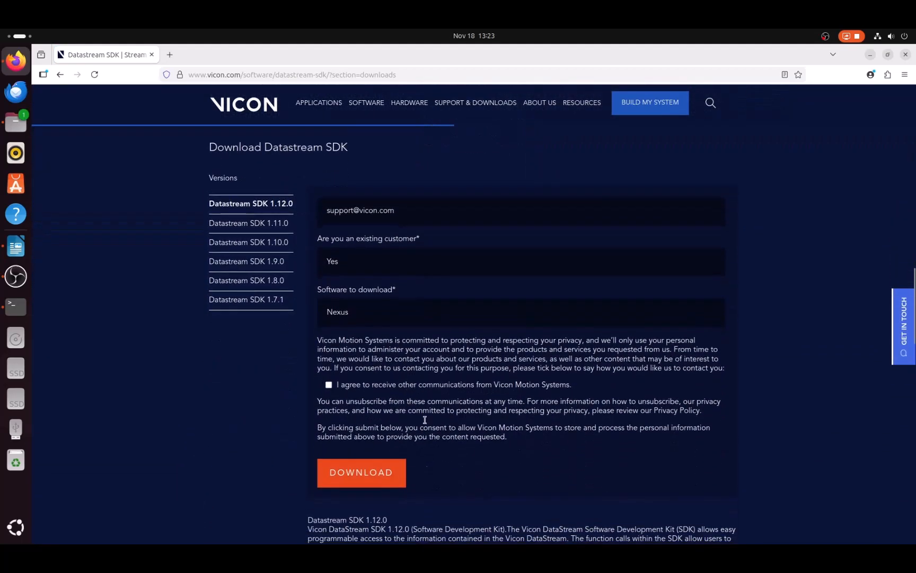
click(361, 473)
click(870, 54)
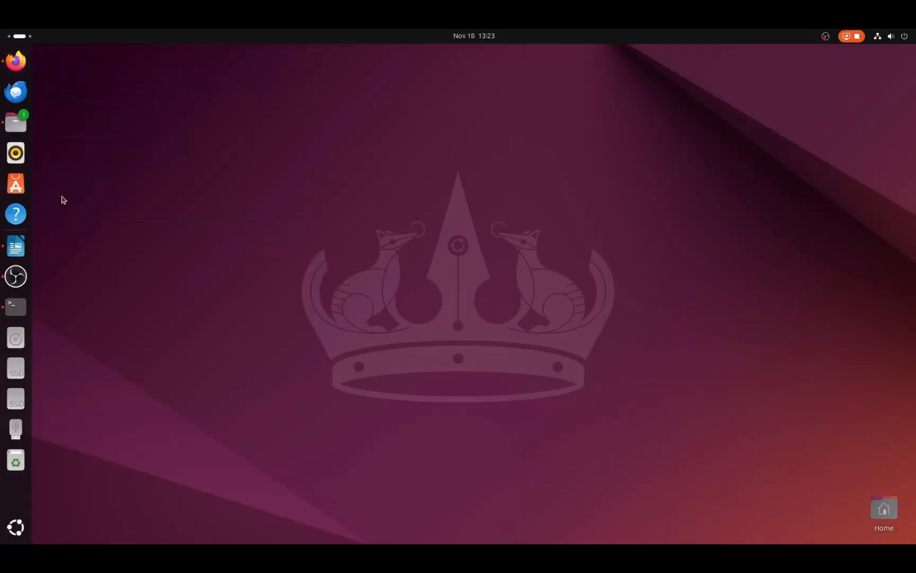
In the file manager, extract ViconDataStreamSDK_1.12_145507h.zip from the Downloads folder to the Home folder.
click(16, 122)
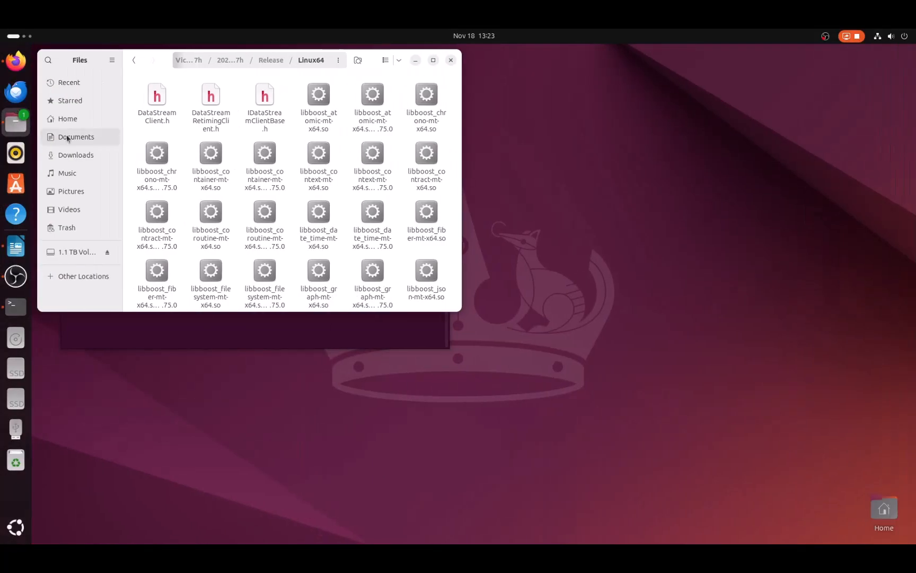
click(81, 139)
click(80, 155)
click(178, 147)
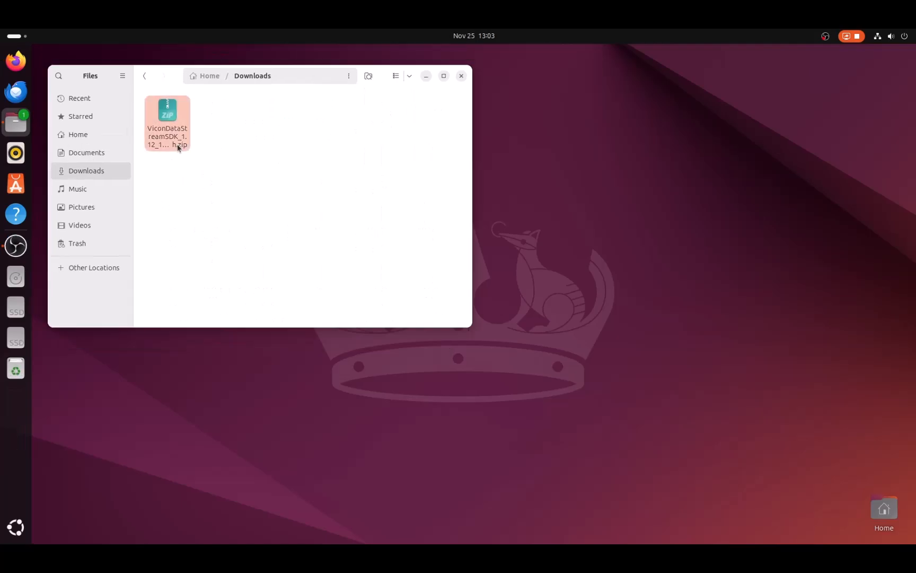
right_click(178, 147)
click(260, 170)
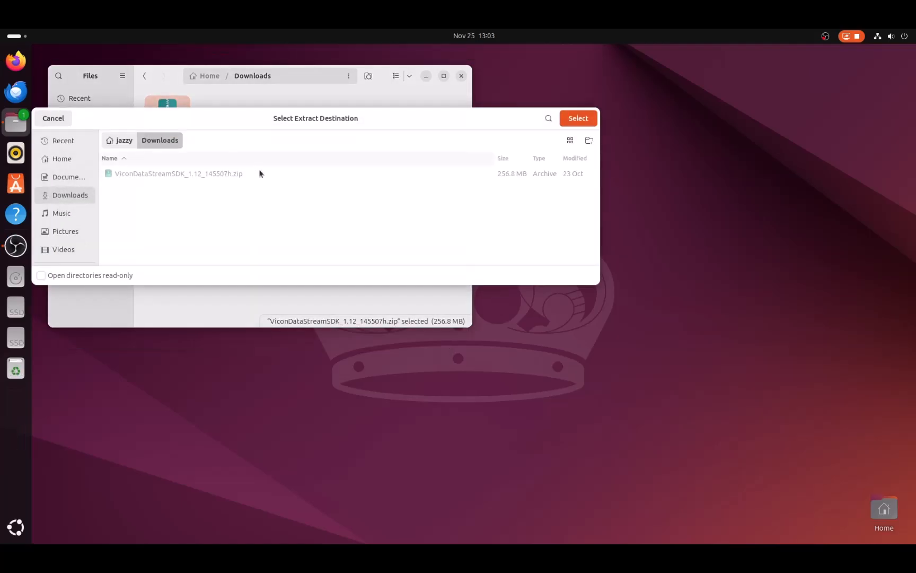
click(62, 158)
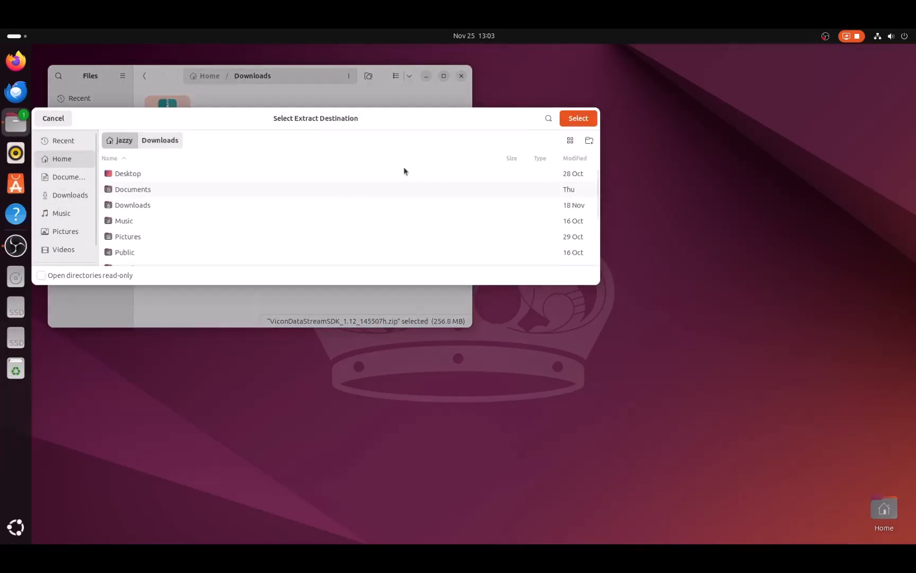
click(578, 118)
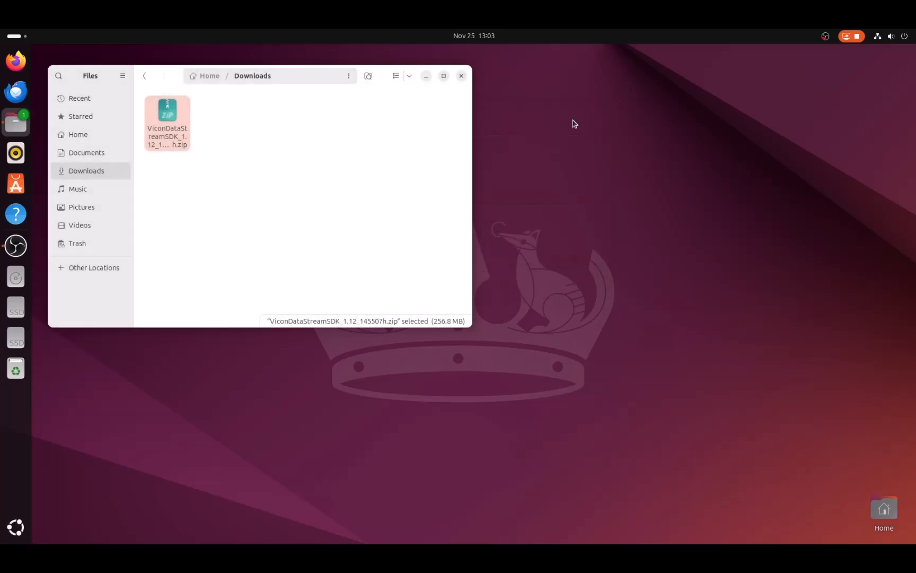
Browse from Home through the extracted ViconDataStreamSDK_1.12_145507h folder to 20230413_145507h/Release/Linux64 and open a terminal there.
click(104, 135)
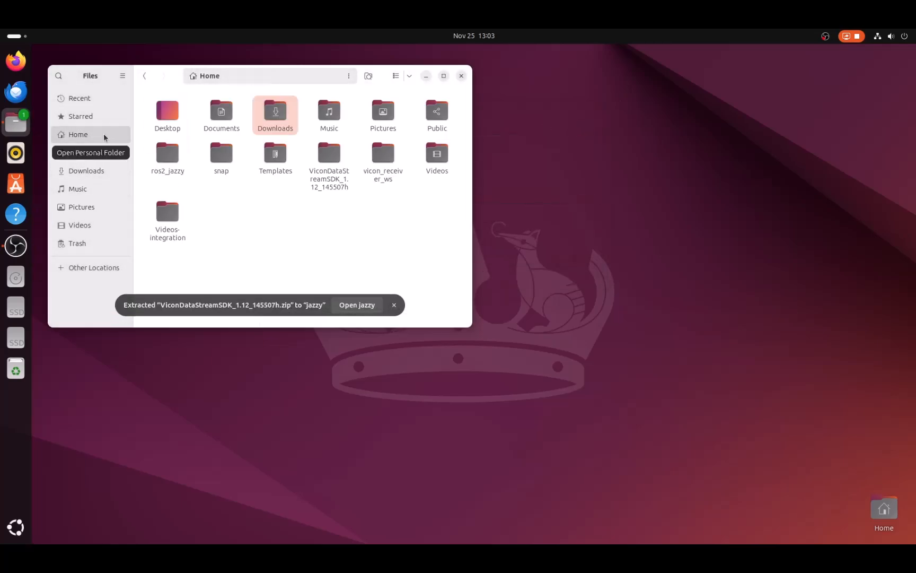
click(323, 181)
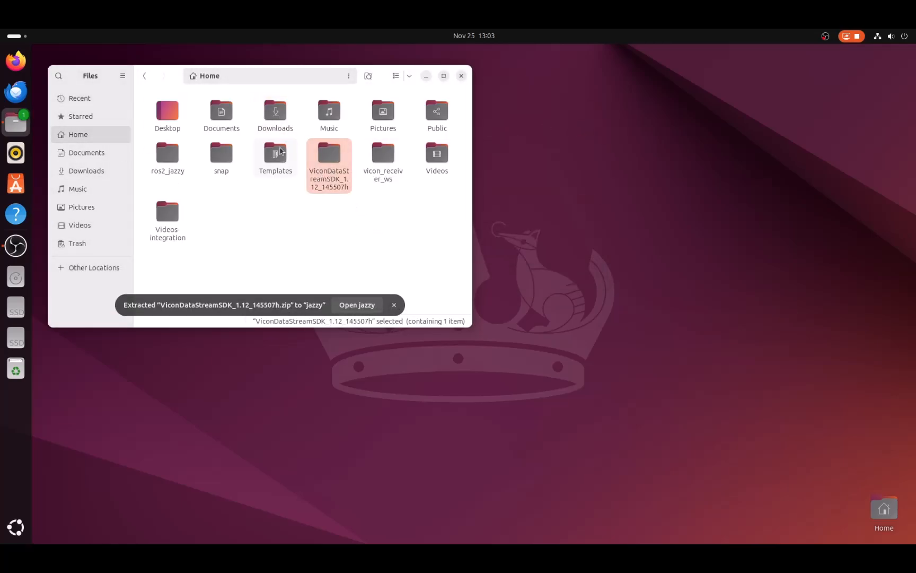
double_click(324, 183)
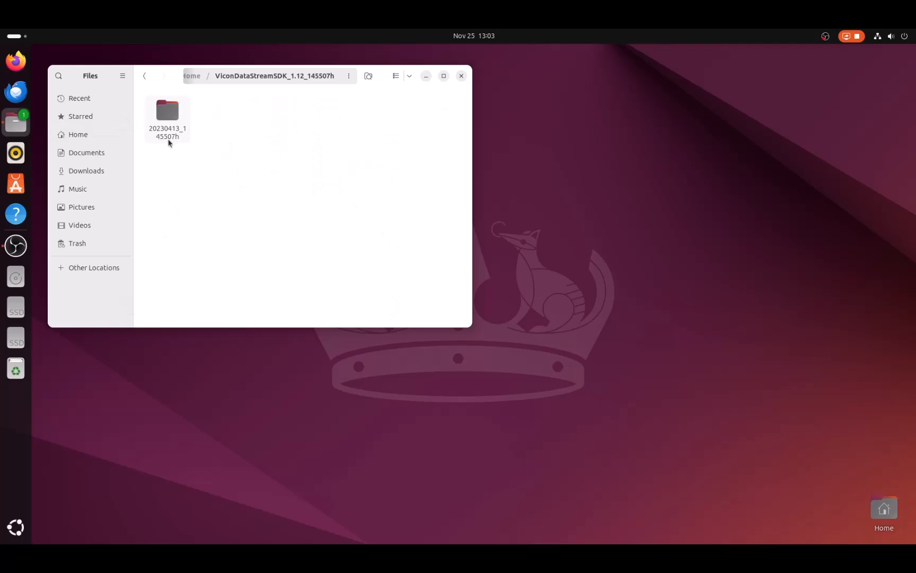
double_click(167, 127)
double_click(170, 129)
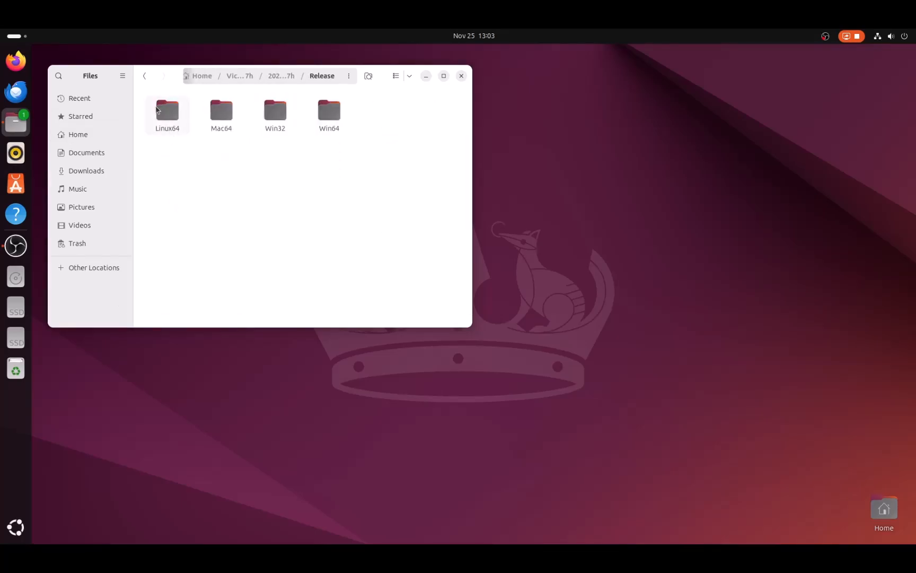
double_click(170, 123)
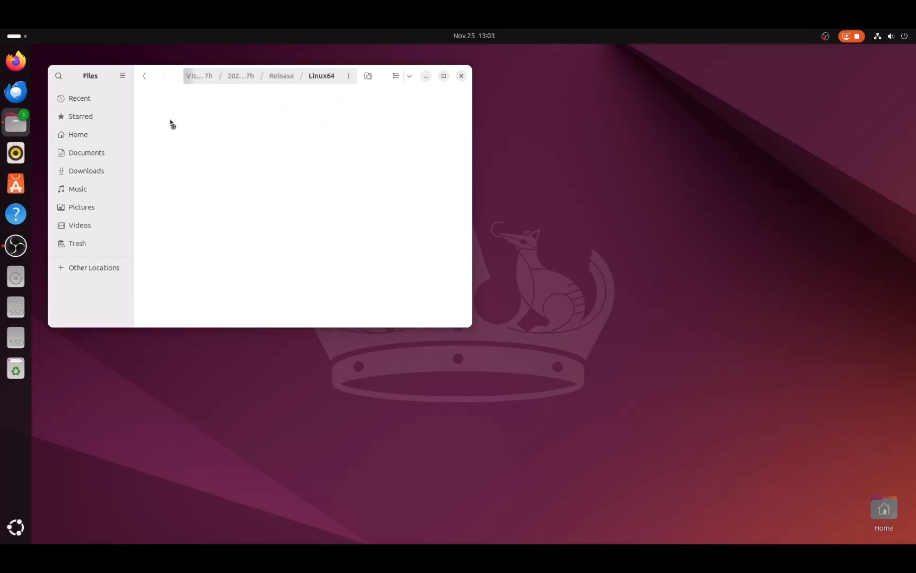
click(348, 76)
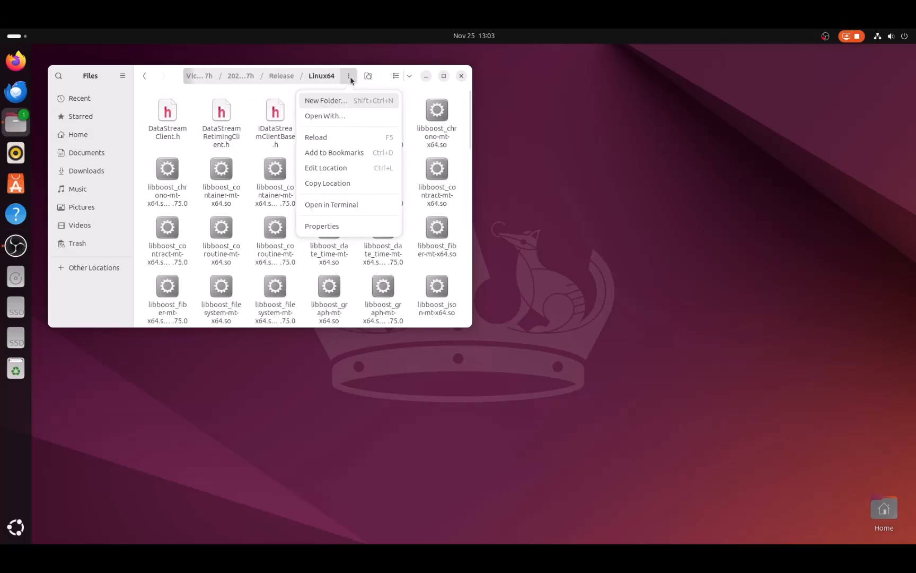
click(332, 204)
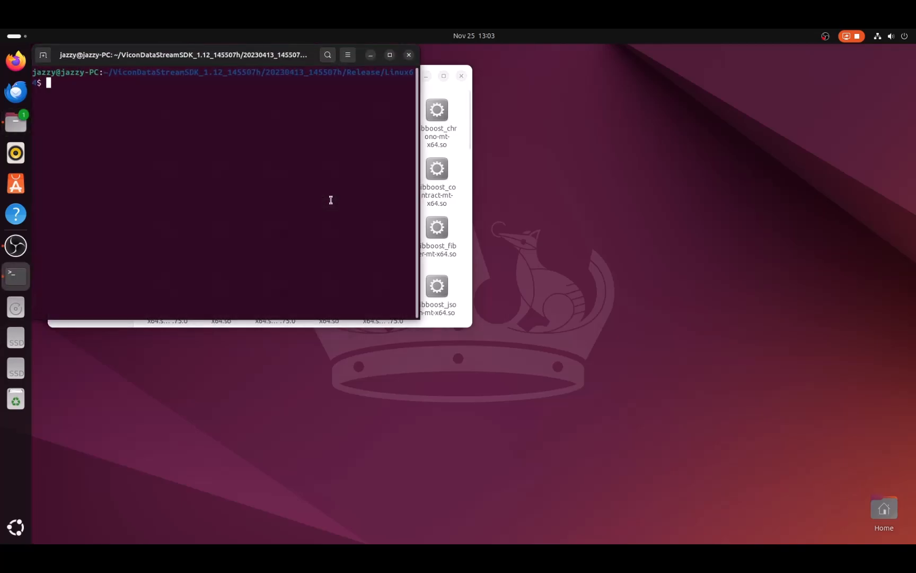
Try to run ./ViconDataStreamSDK_CPPTest with the server address 10.10.10.2.
text(./ViconDataStreamSDK_CPPTest 10.10.10.2)
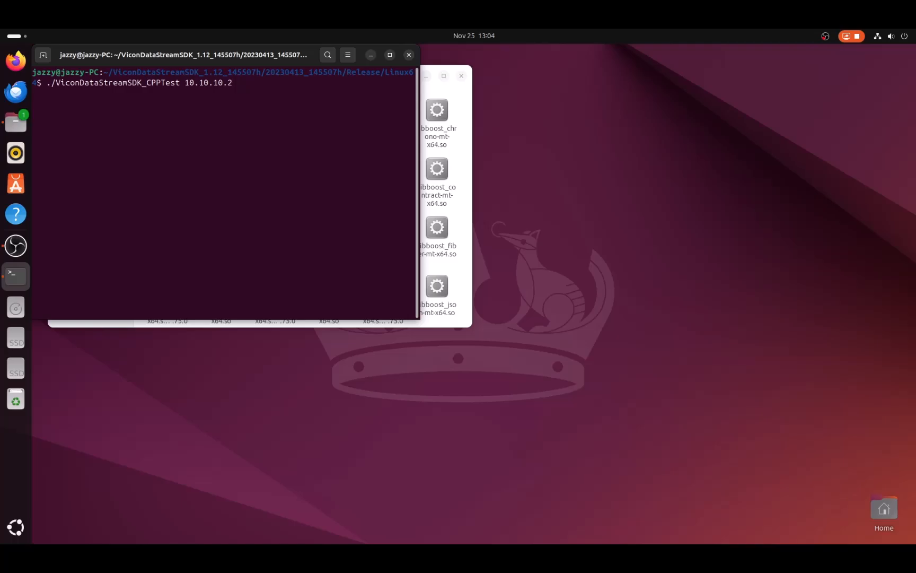
key(Return)
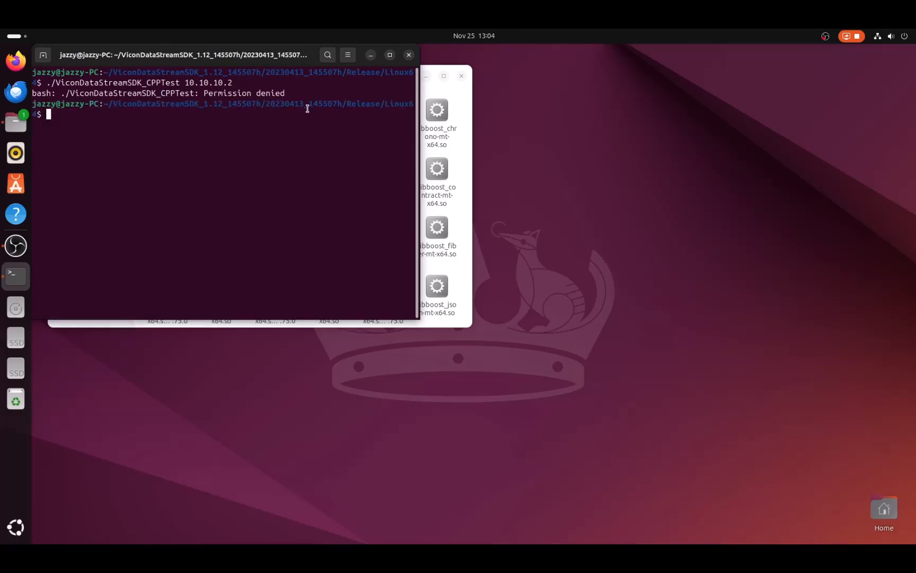
drag(293, 93, 199, 94)
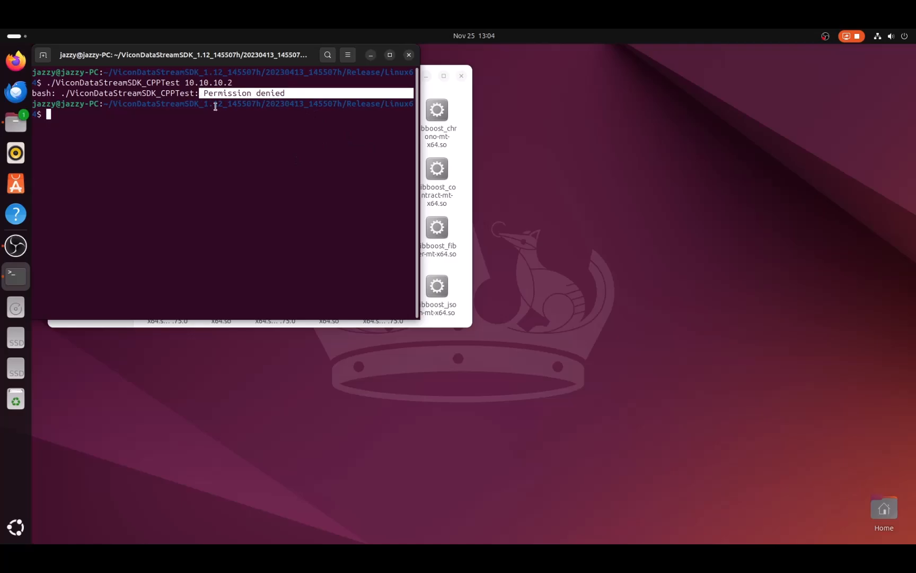
click(101, 119)
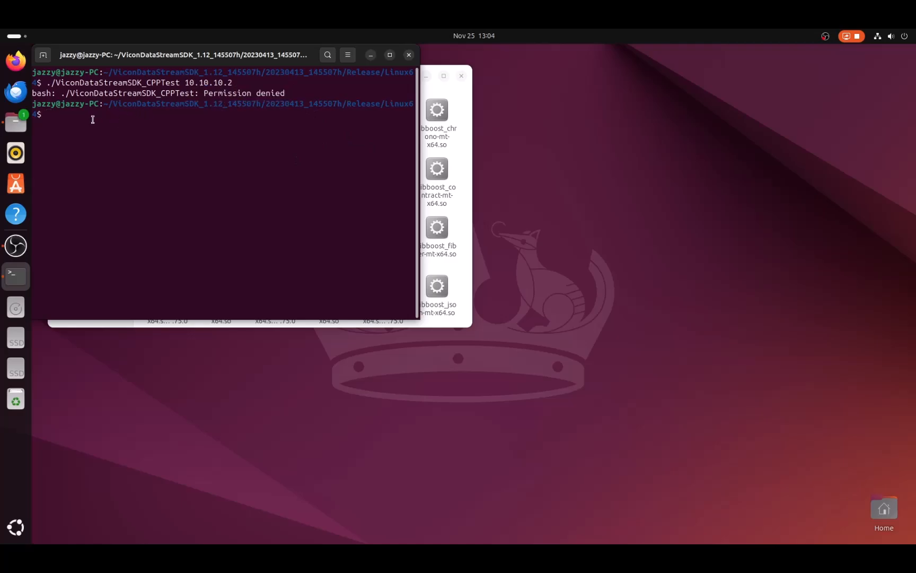
Make the test program executable with the command chmod +x ViconDataStreamSDK_CPPTest.
key(Up)
key(Up)
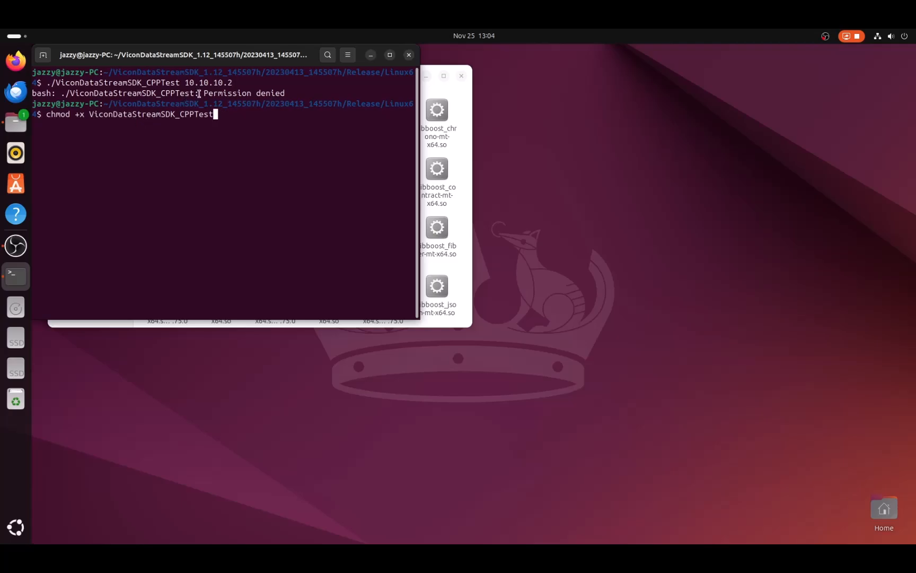
drag(219, 113, 71, 113)
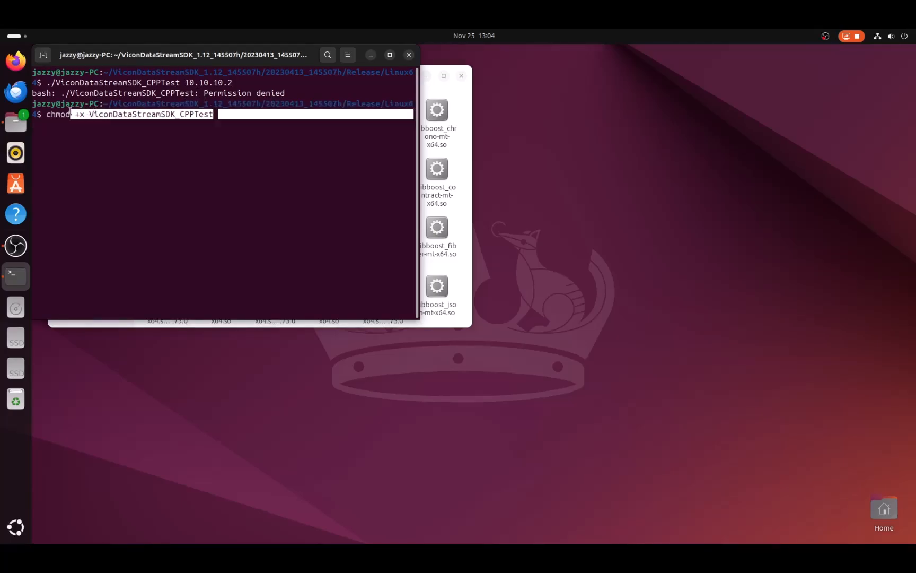
click(231, 122)
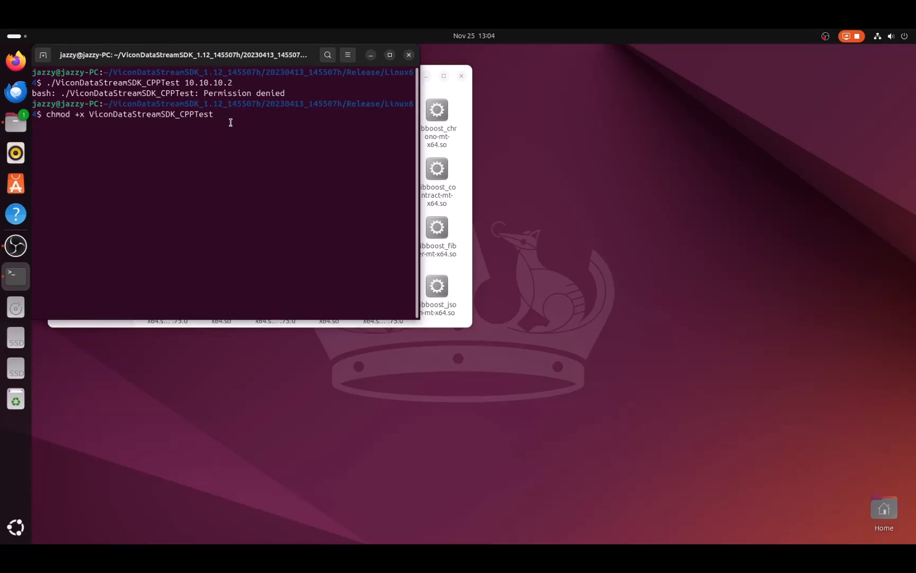
key(Return)
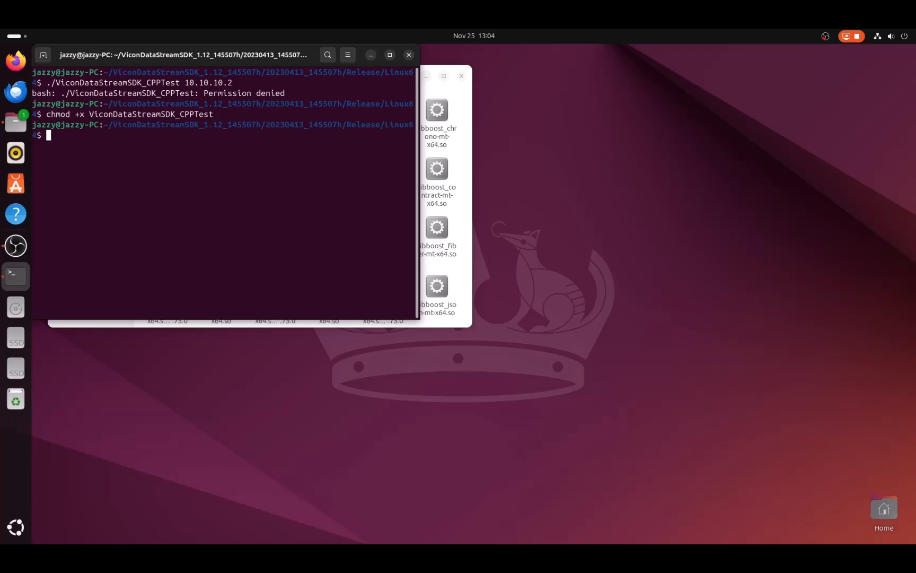
Rerun ./ViconDataStreamSDK_CPPTest 10.10.10.2 to connect to the Vicon Tracker PC.
key(Up)
key(Up)
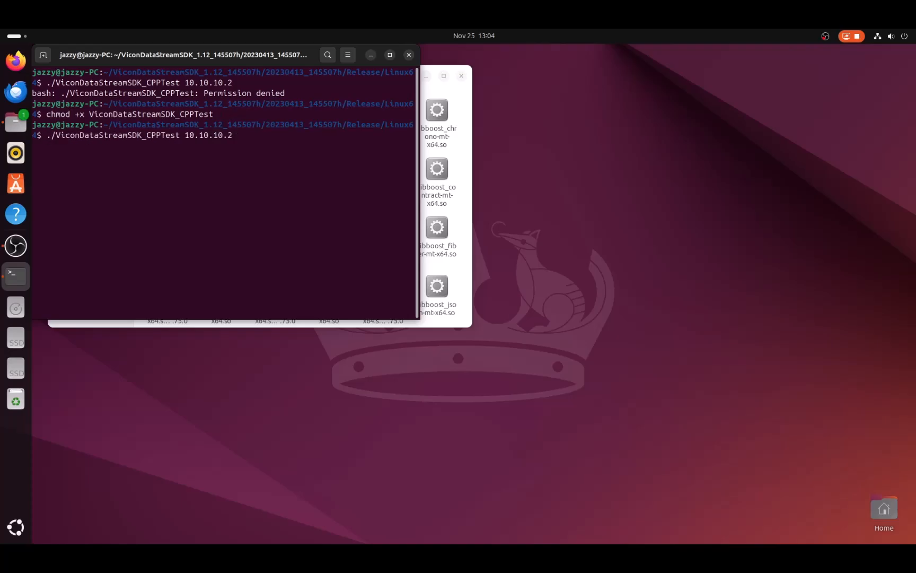
key(Return)
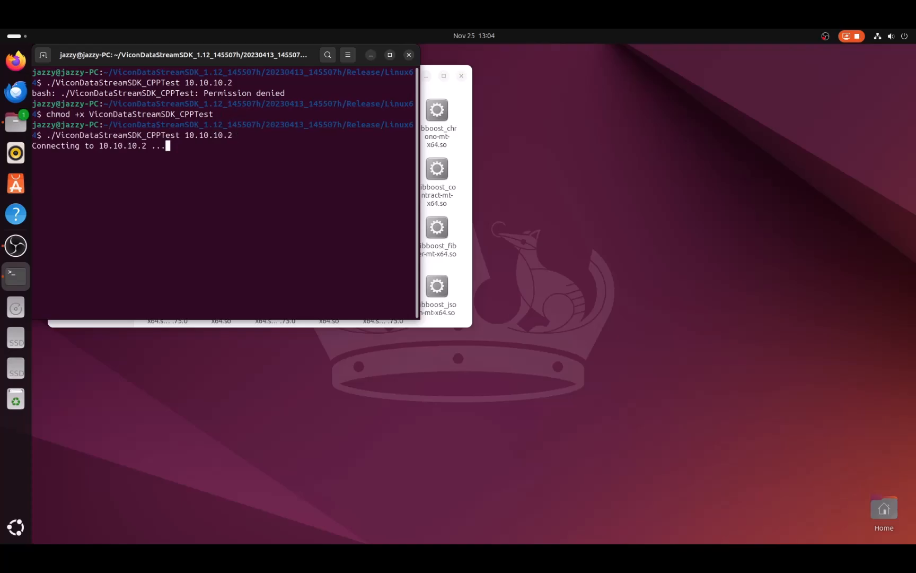